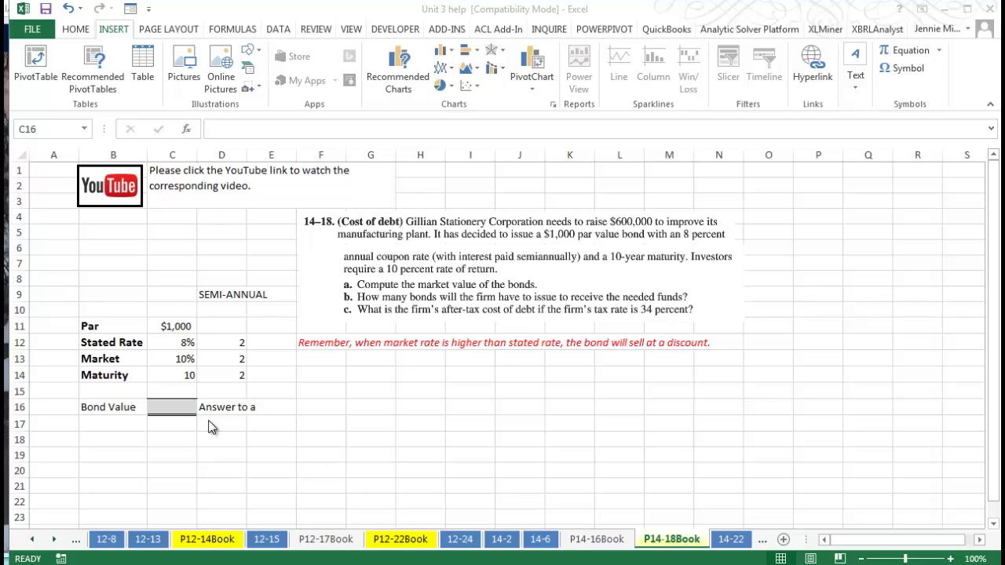
click(166, 404)
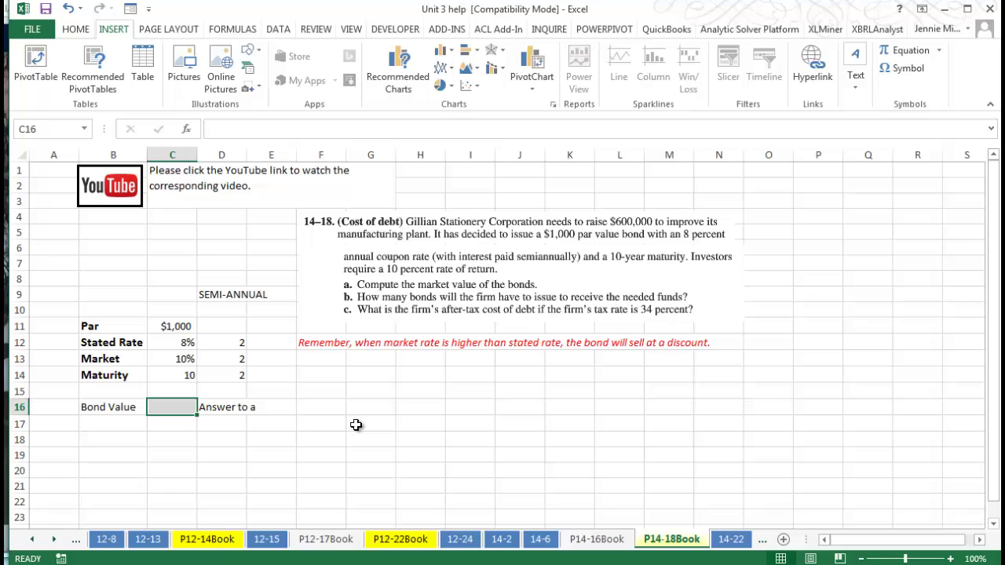
click(327, 344)
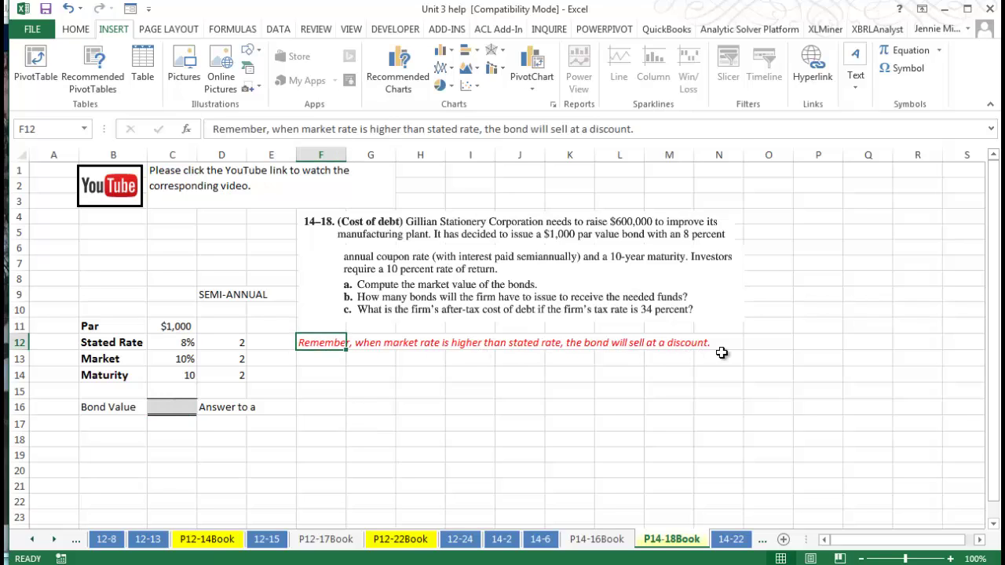
click(175, 407)
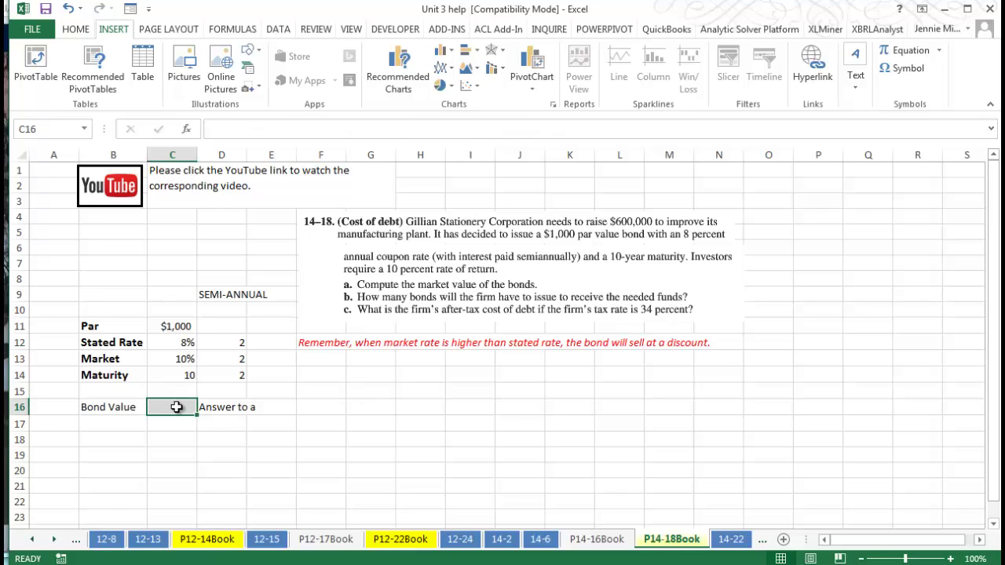
Step: Change the font colour of the SEMI-ANNUAL label in cell D9 to red
click(219, 294)
click(77, 30)
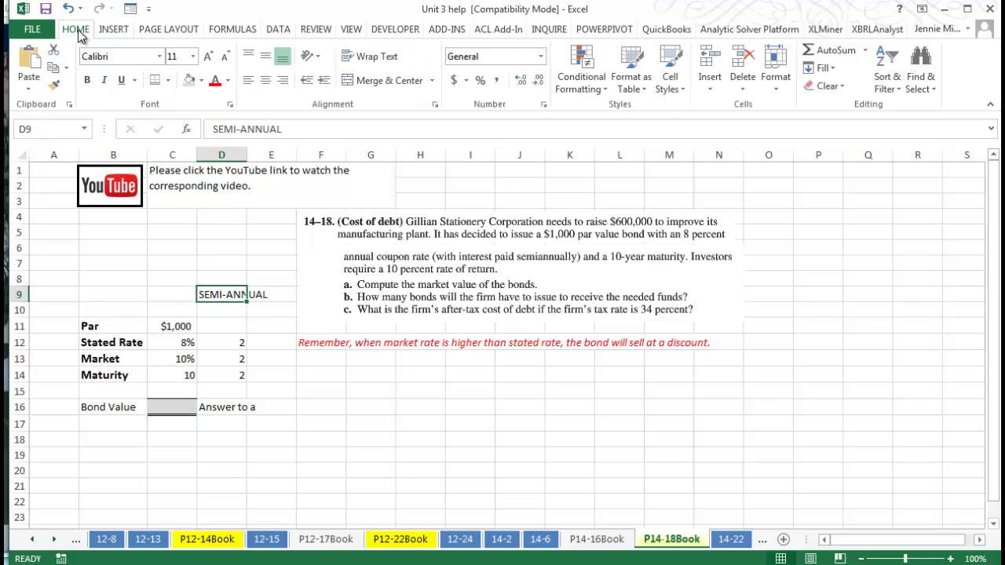
click(218, 81)
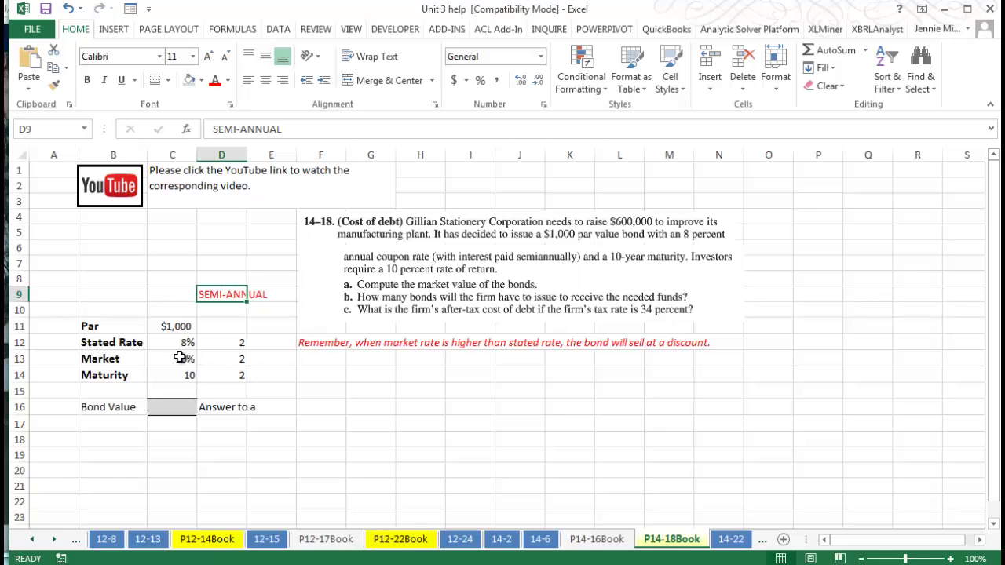
Step: Insert the PV function in bond value cell C16 and set its Rate argument to C13/2
click(183, 404)
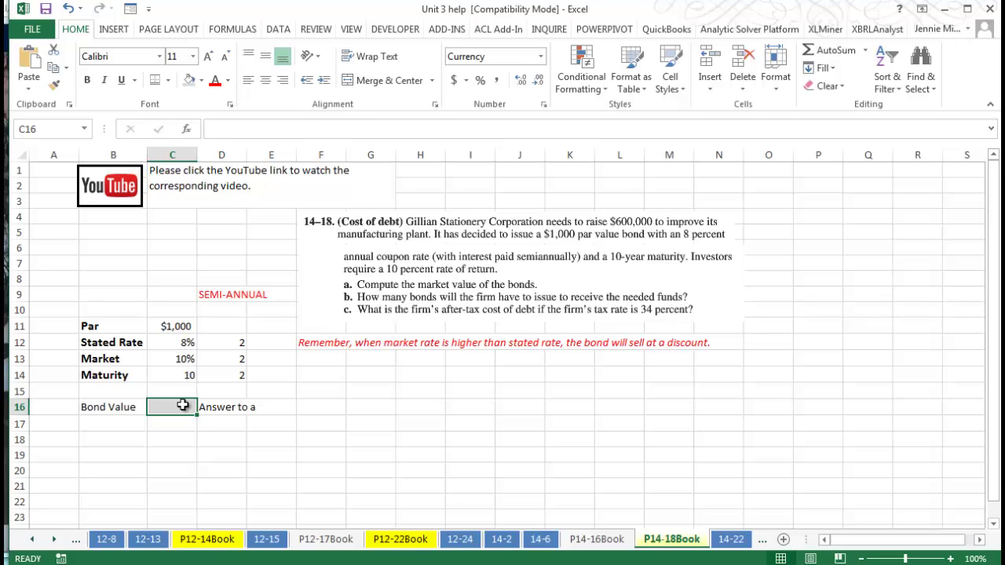
click(206, 128)
key(shift+F3)
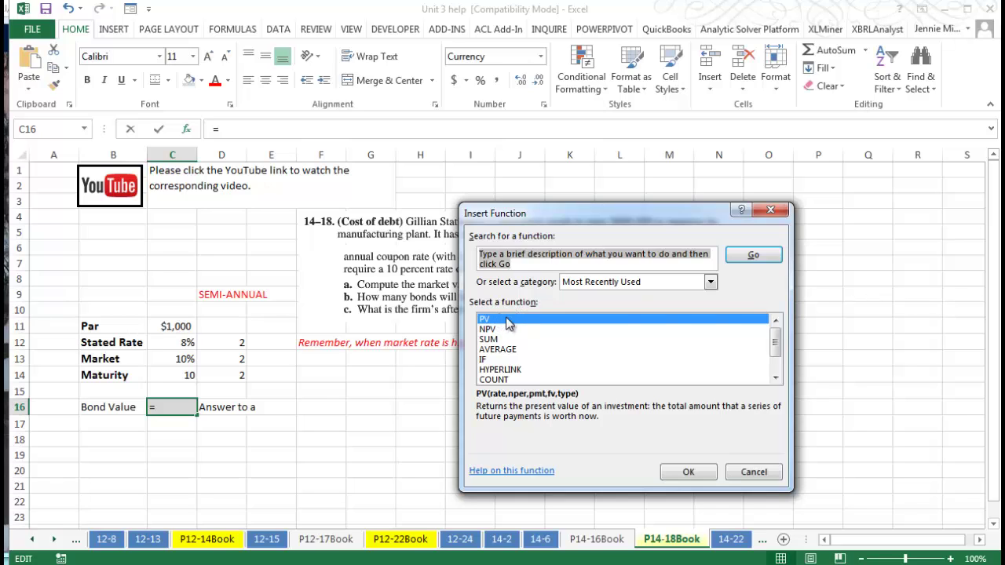
click(483, 254)
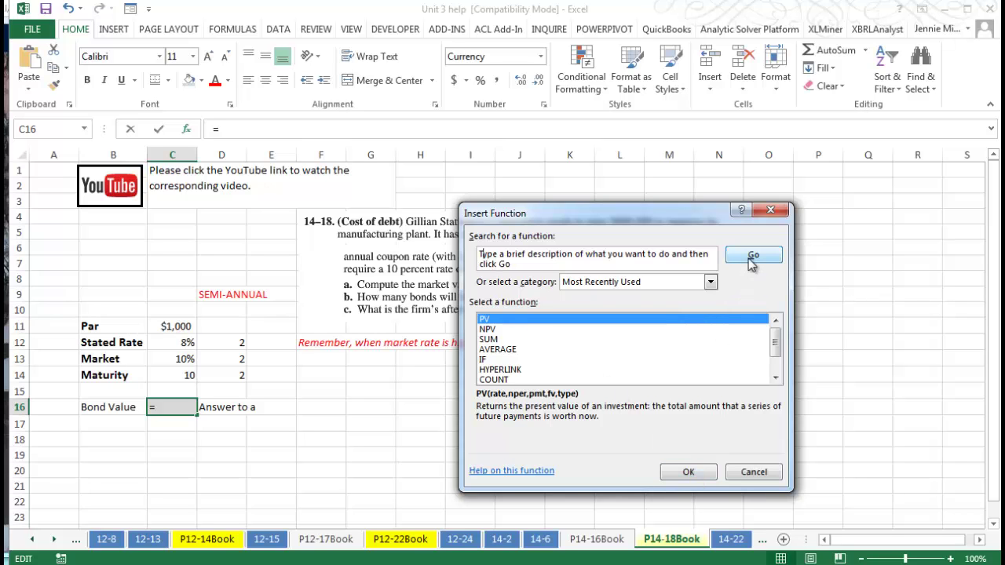
click(689, 473)
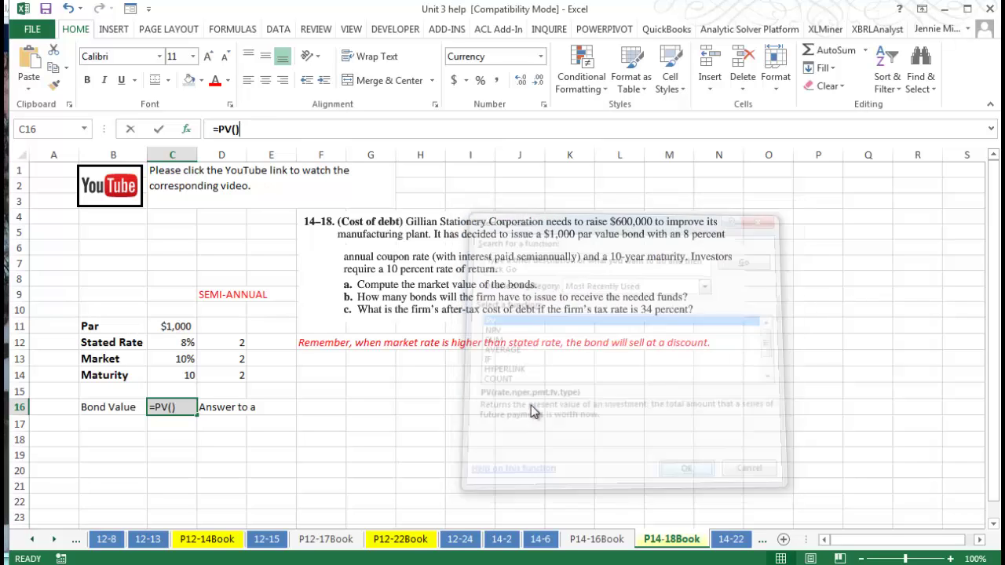
drag(516, 223, 472, 273)
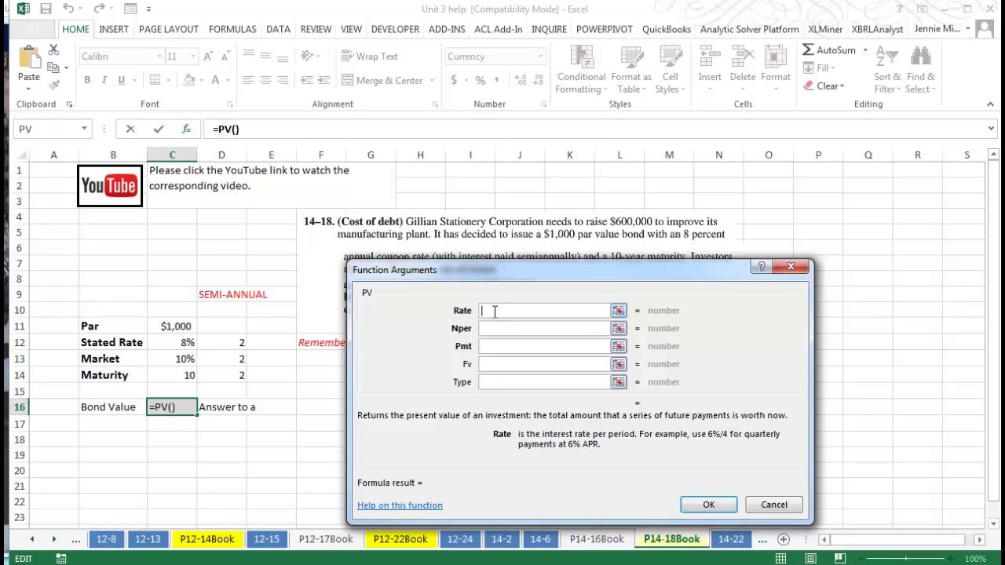
click(180, 359)
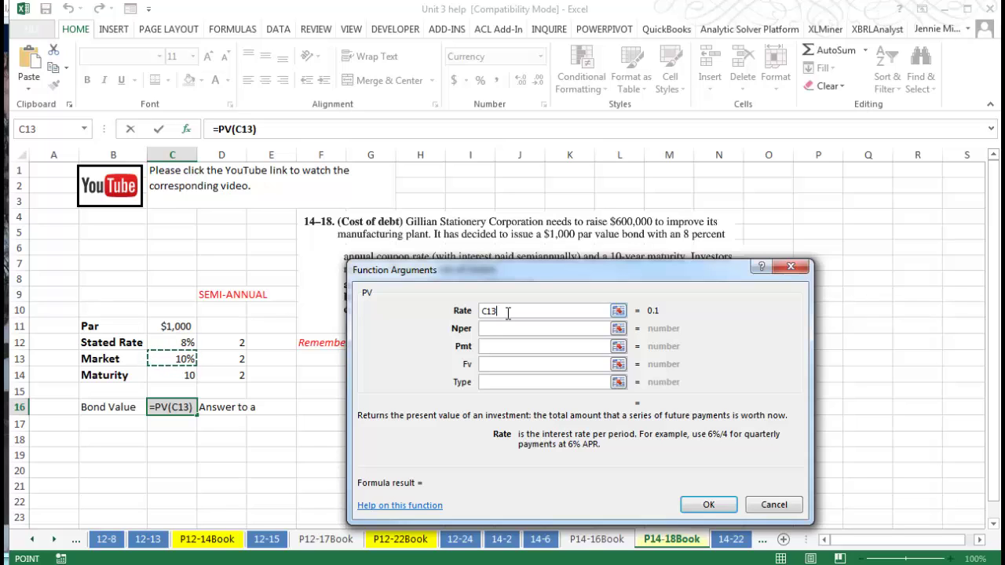
text(/2)
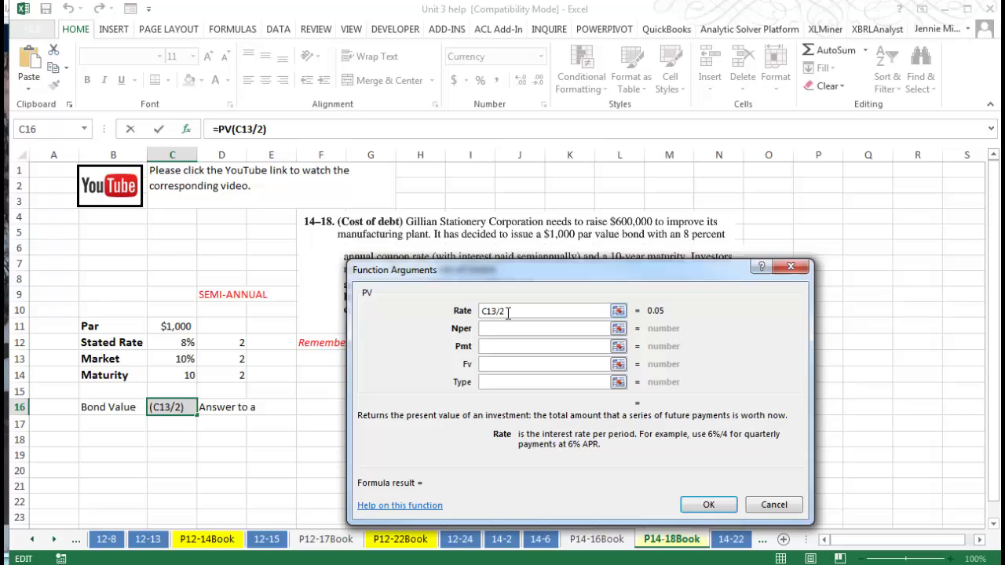
Step: Set the PV function's Nper argument to the maturity cell times two, C14*2
click(491, 328)
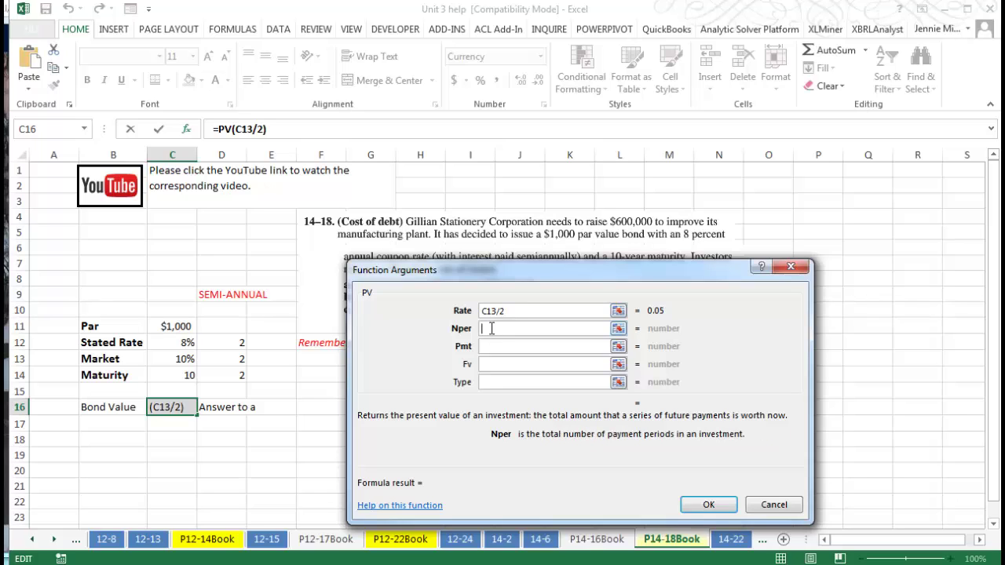
click(184, 375)
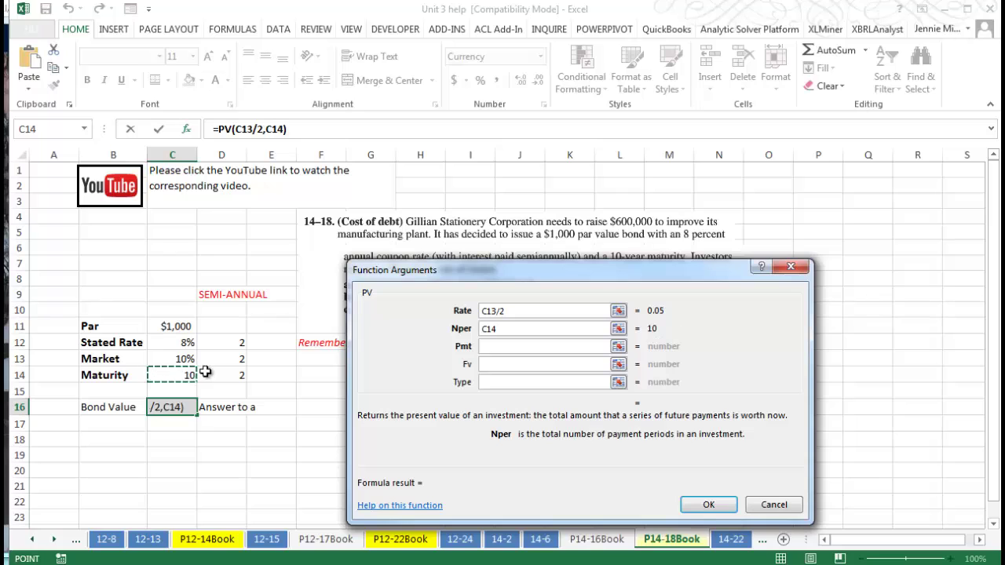
click(619, 346)
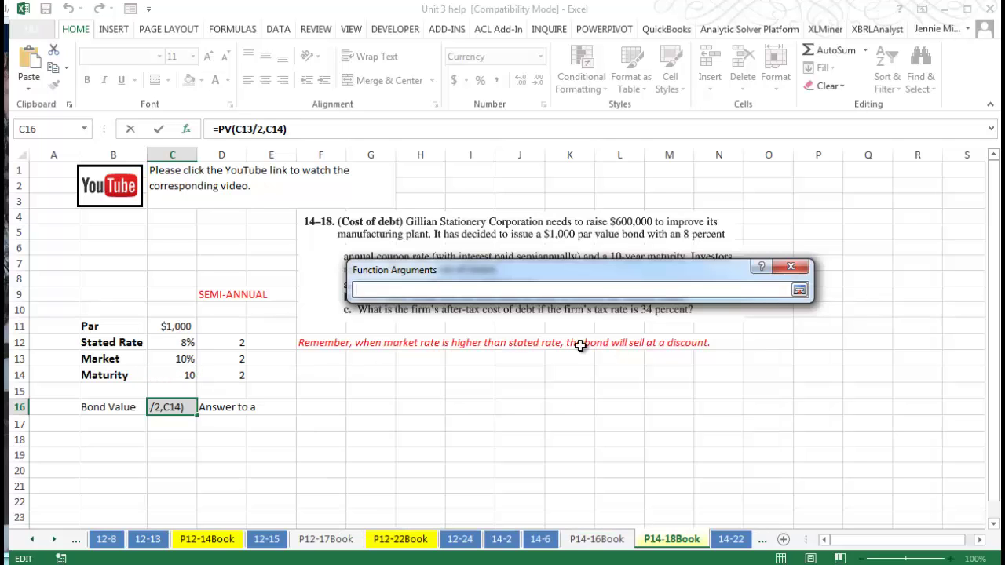
click(798, 290)
click(508, 328)
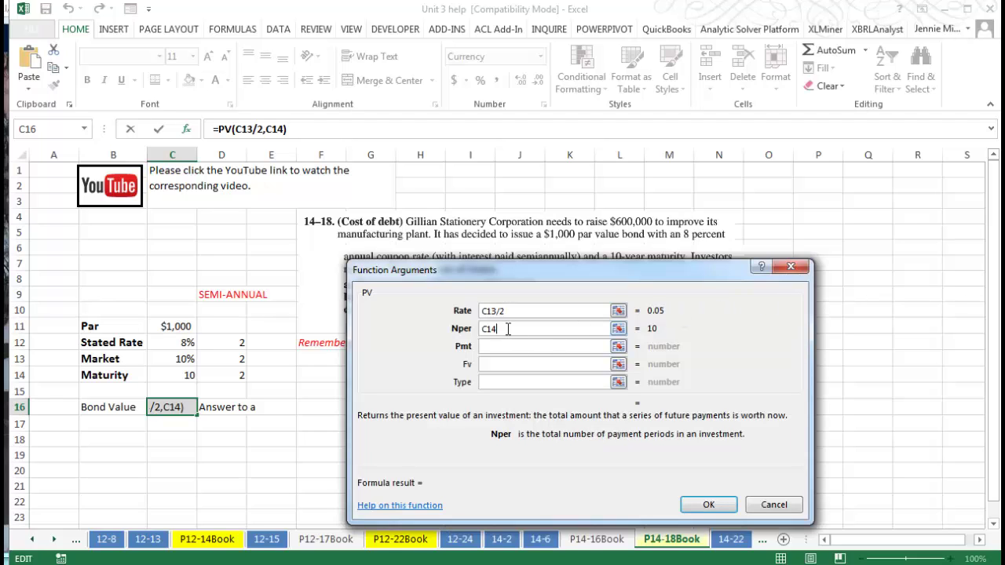
text(*2)
Step: Set the PV function's Pmt argument to the semiannual coupon payment, C12*1000/2
click(492, 344)
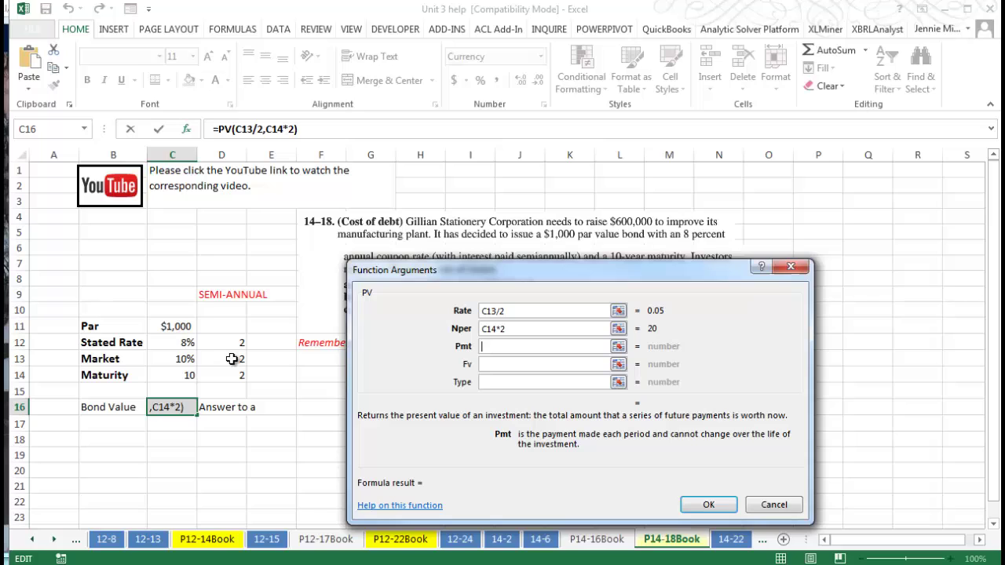
click(618, 346)
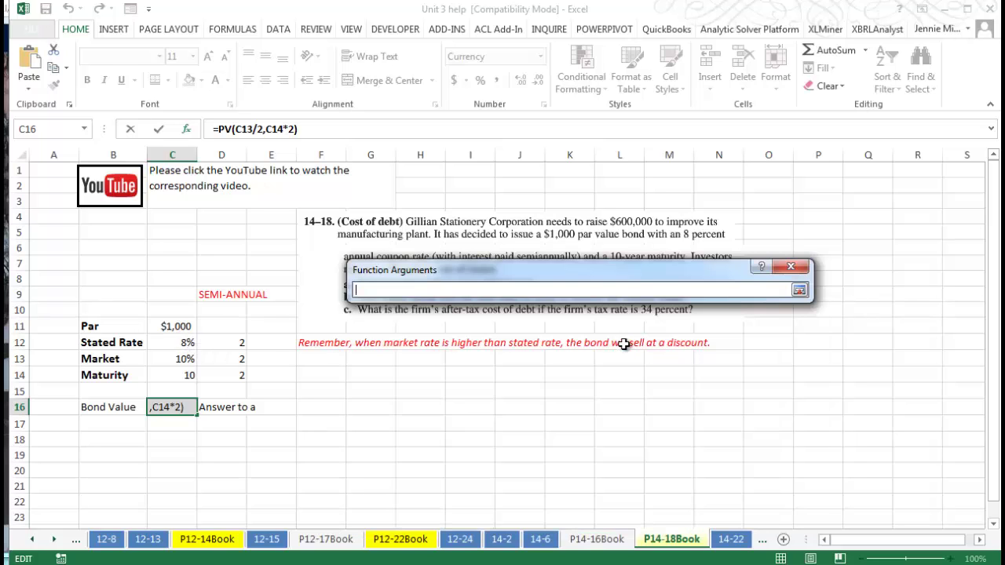
click(182, 344)
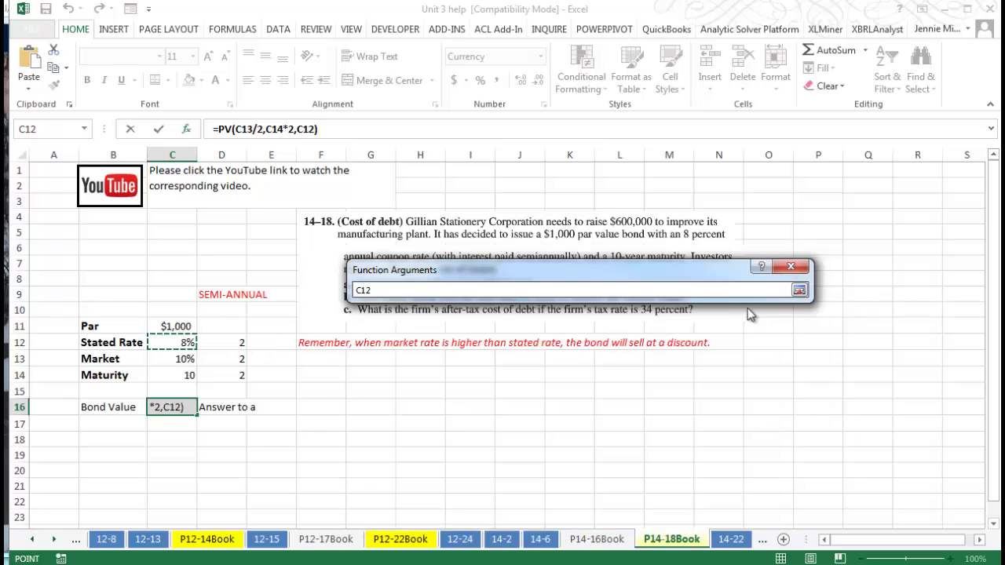
click(799, 290)
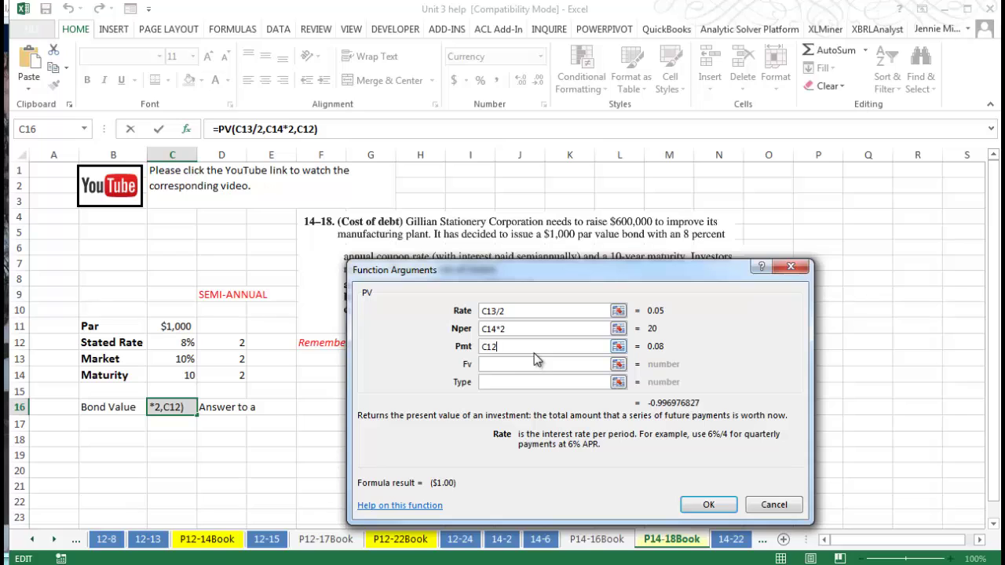
text(*1000)
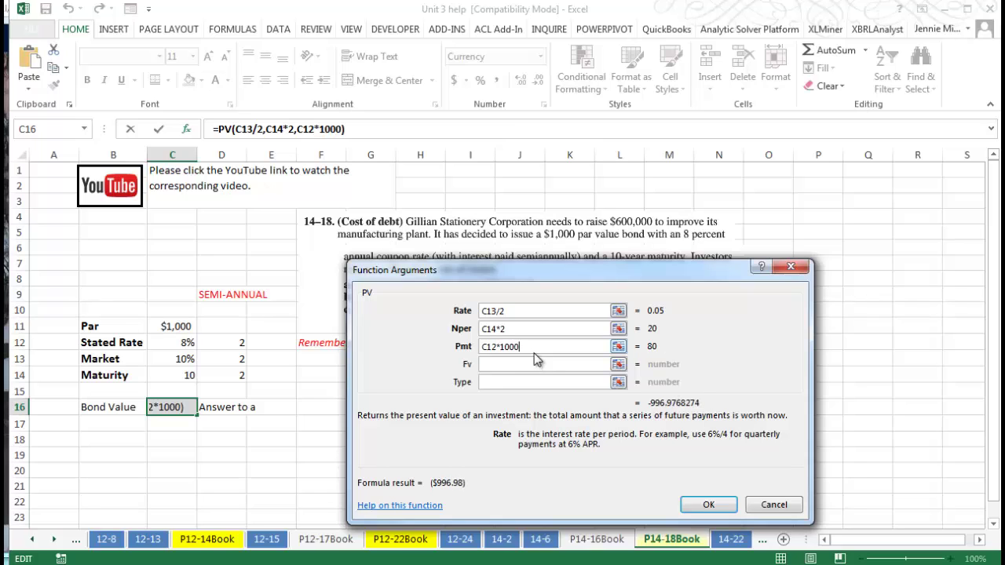
text(/2)
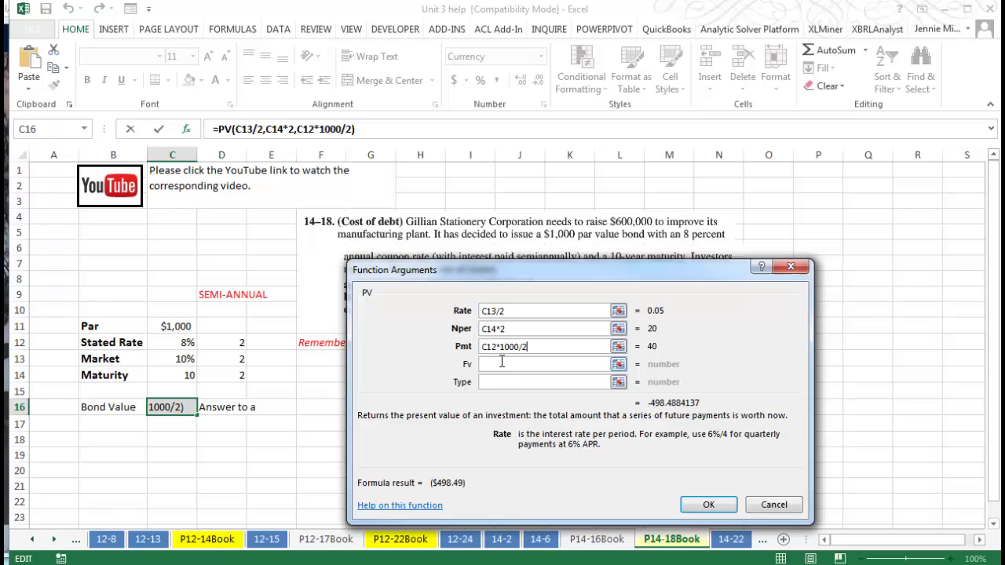
Step: Set the PV function's Fv argument to 1000 and complete the bond value formula
click(502, 363)
text(1000)
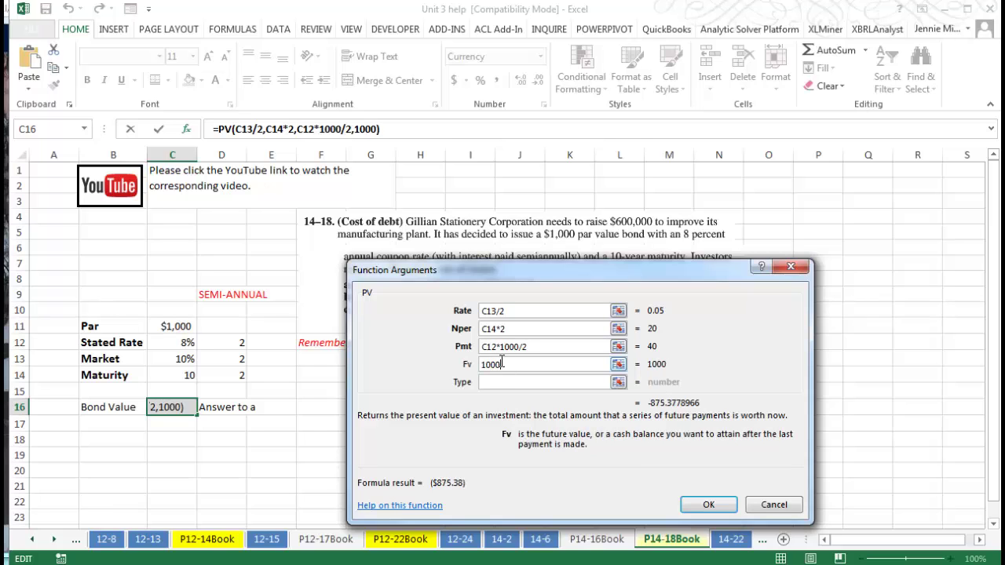
click(704, 504)
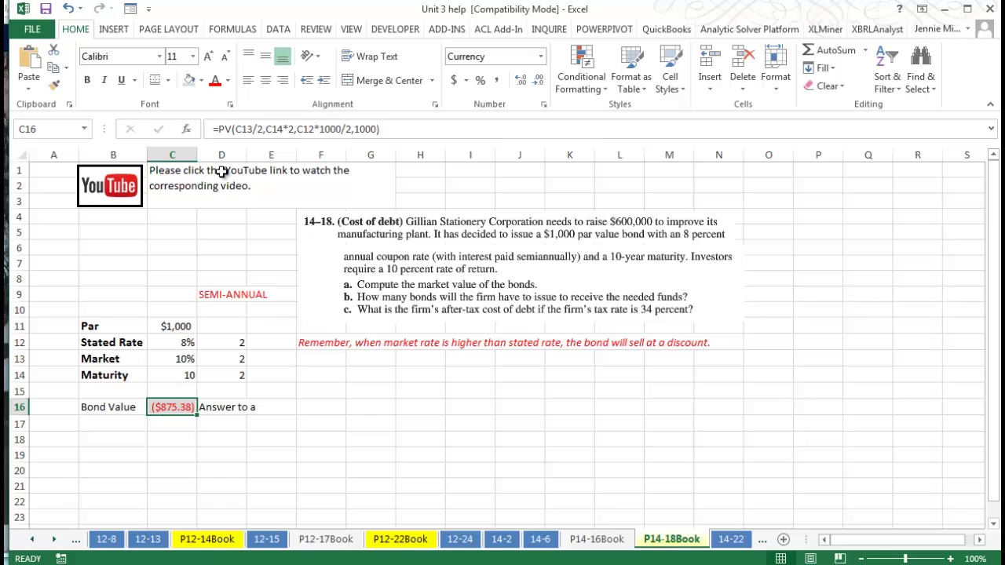
Step: Negate the bond value formula in C16 by putting a minus sign directly before PV
click(218, 130)
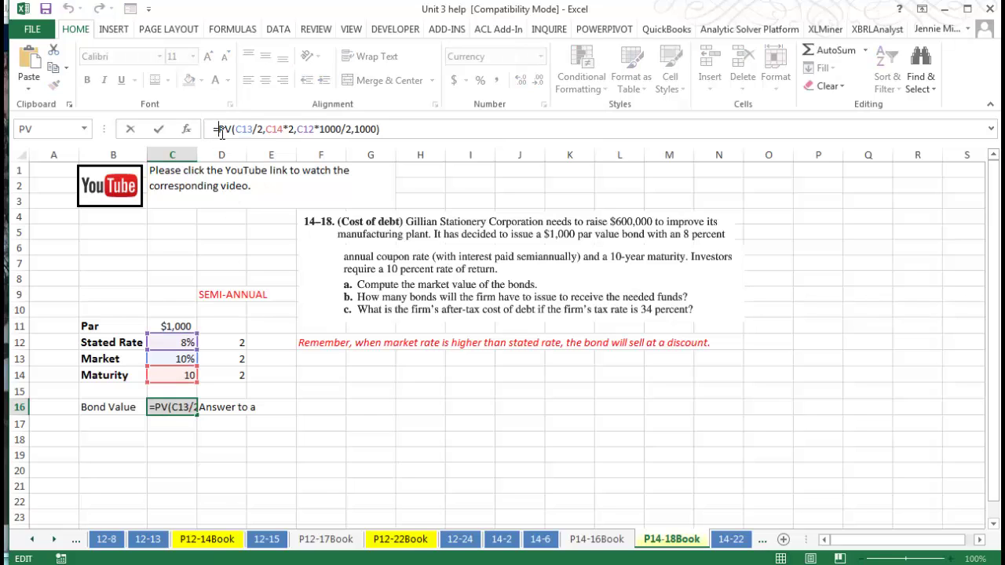
text(-)
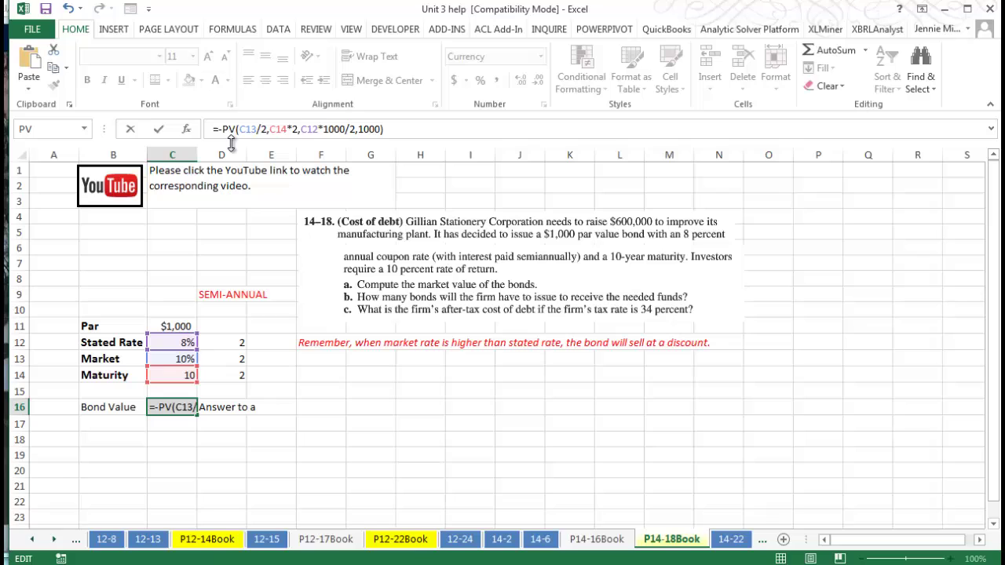
key(Return)
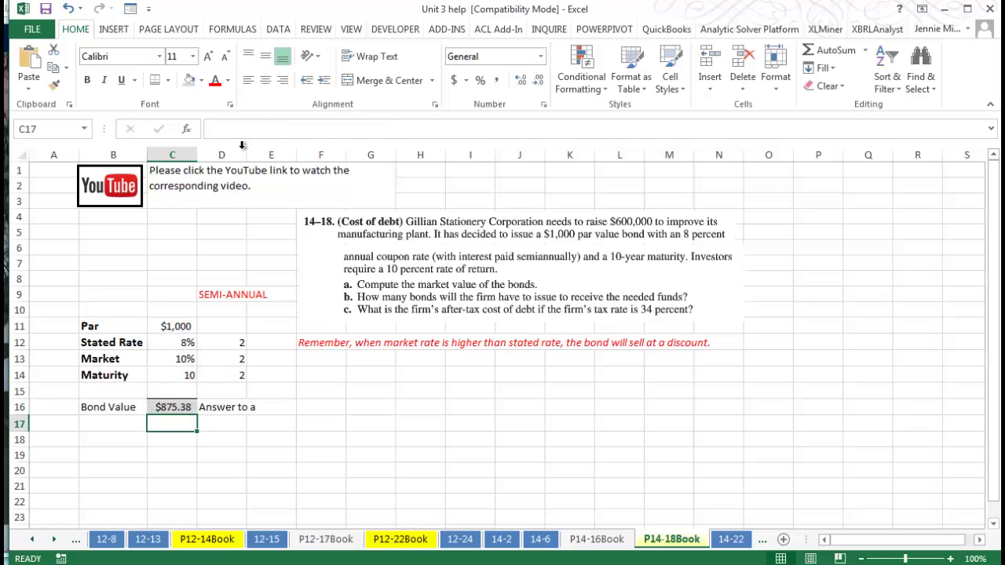
click(170, 409)
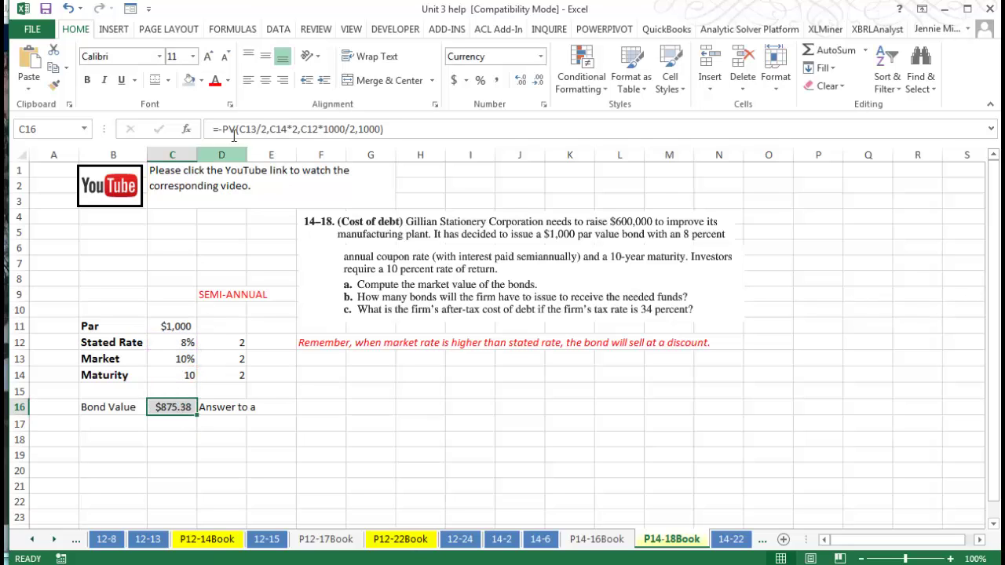
click(186, 422)
click(179, 407)
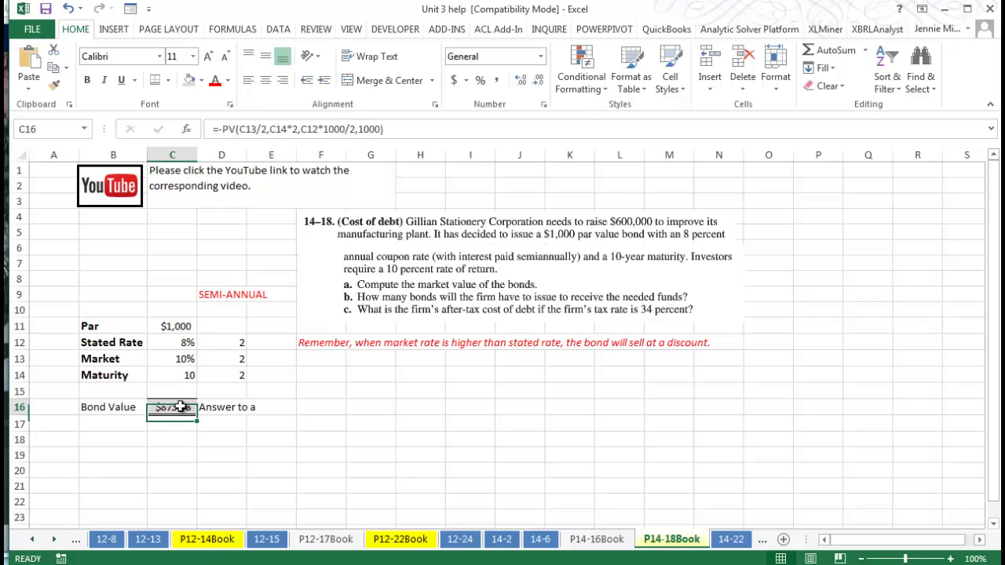
click(181, 423)
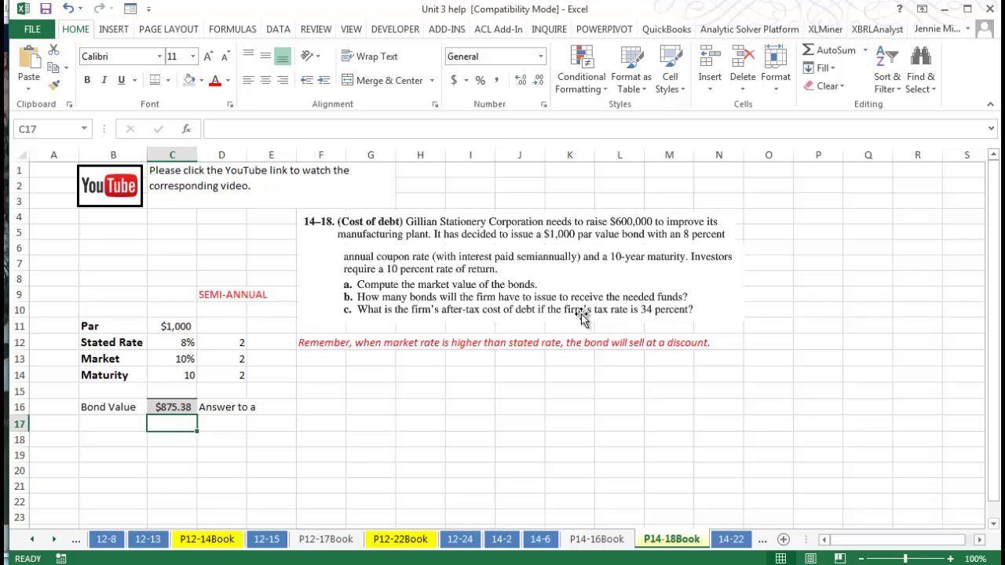
Step: Enter the after-tax cost of debt calculation .10*(1-.34) in the empty cell G14
click(339, 387)
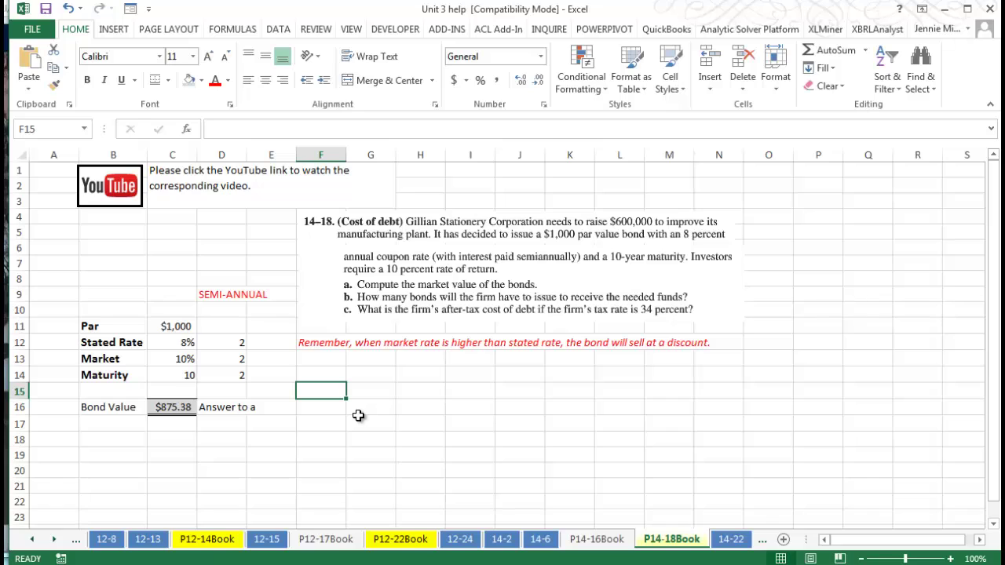
click(357, 375)
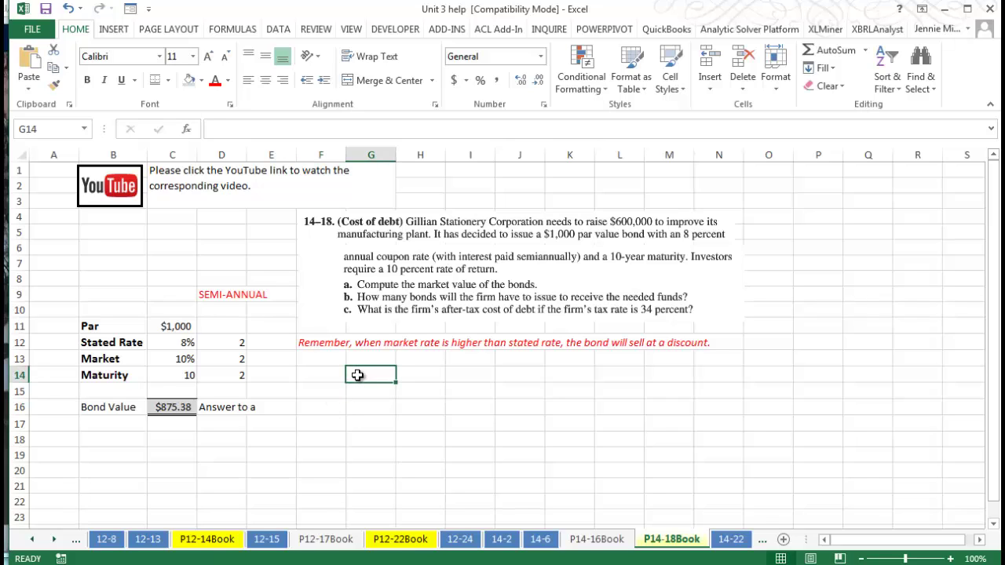
text(.10)
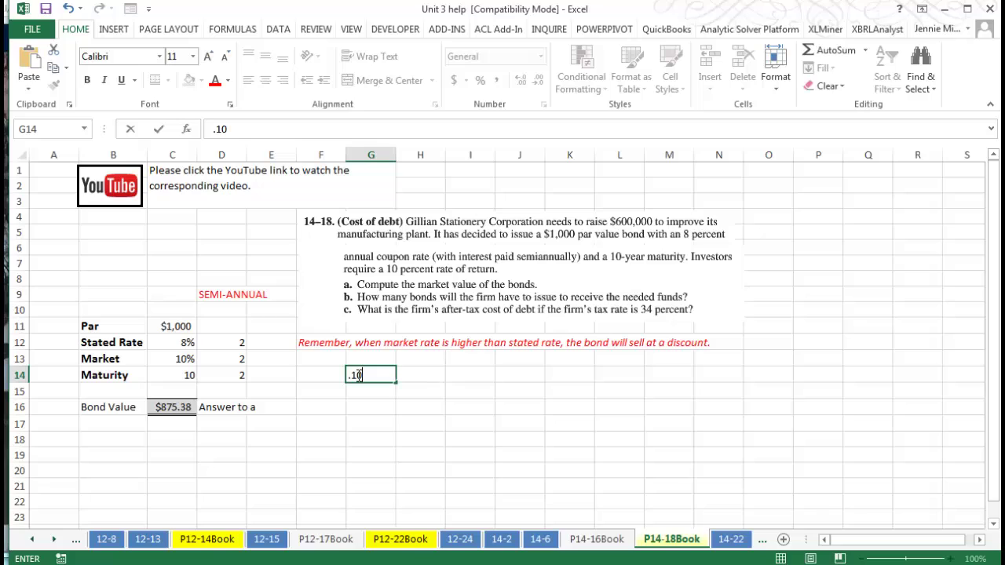
text(*(1-.34))
key(Return)
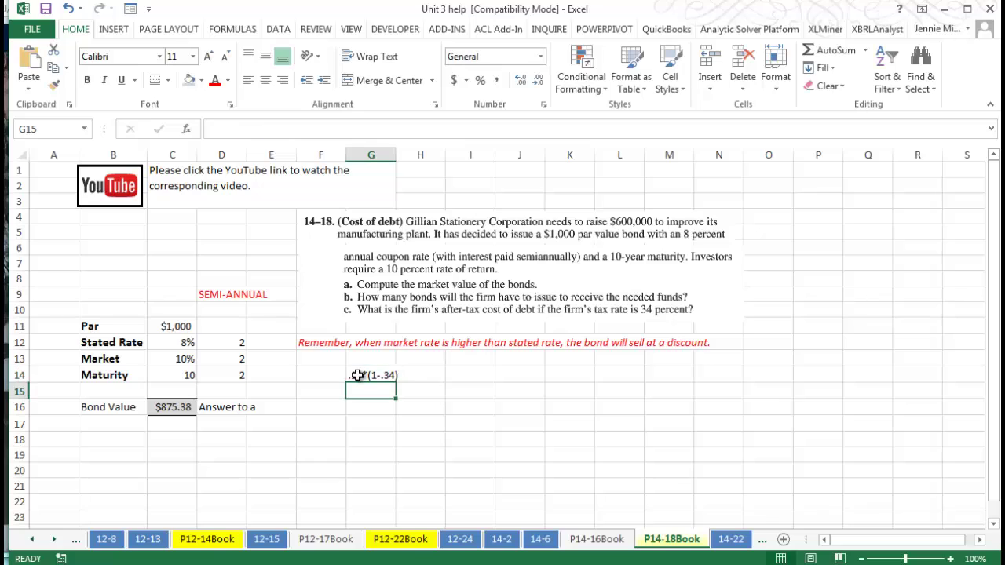
Step: Turn the G14 entry into a formula by putting an equals sign directly before .10*(1-.34)
click(357, 375)
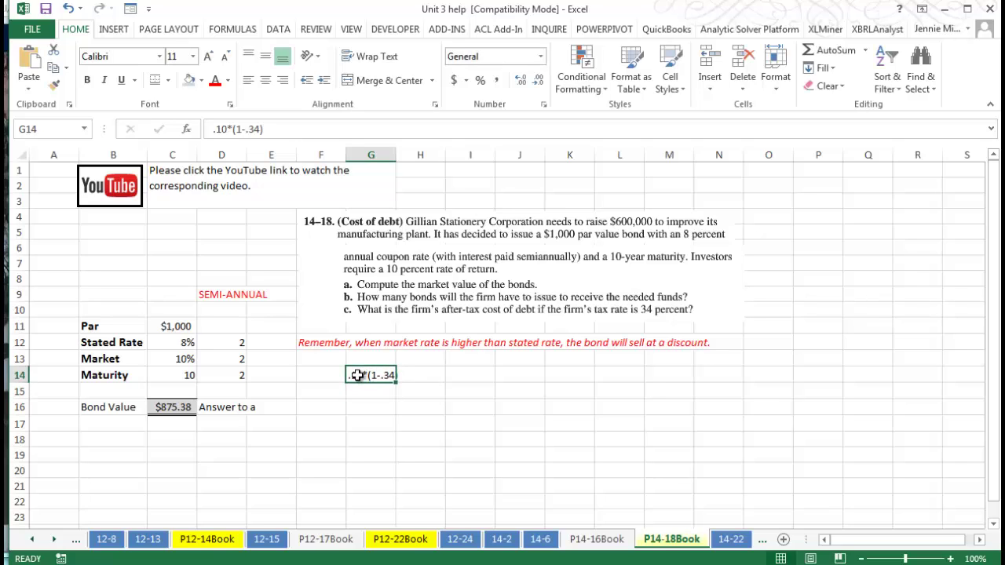
click(212, 131)
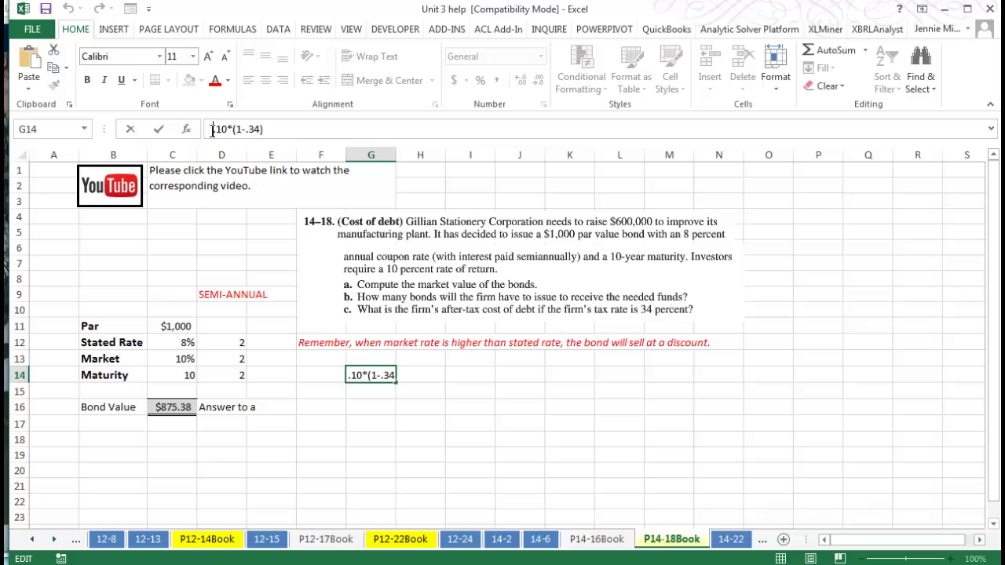
text(=)
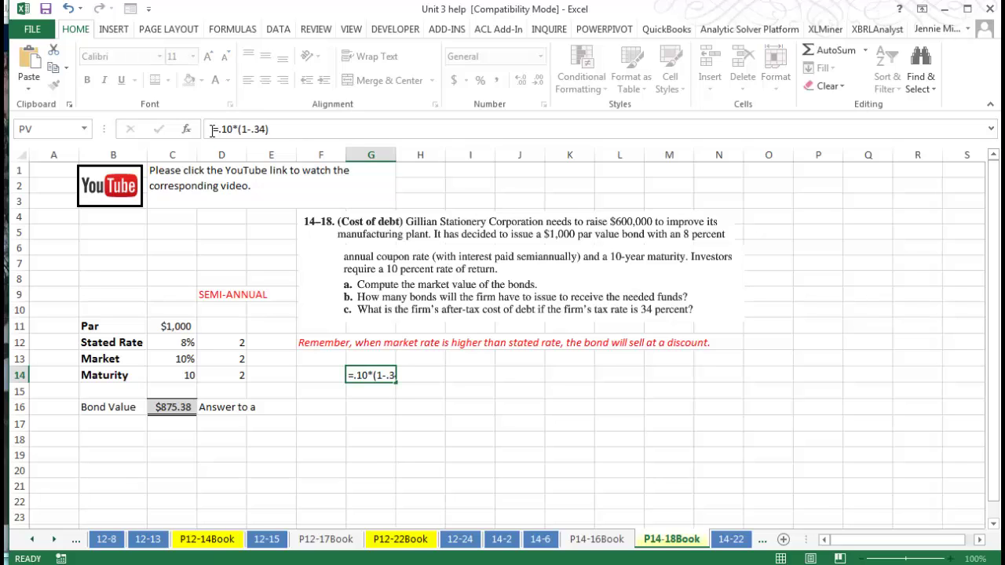
key(Return)
Step: Format the after-tax cost of debt in G14 as a percentage with two decimal places
click(372, 373)
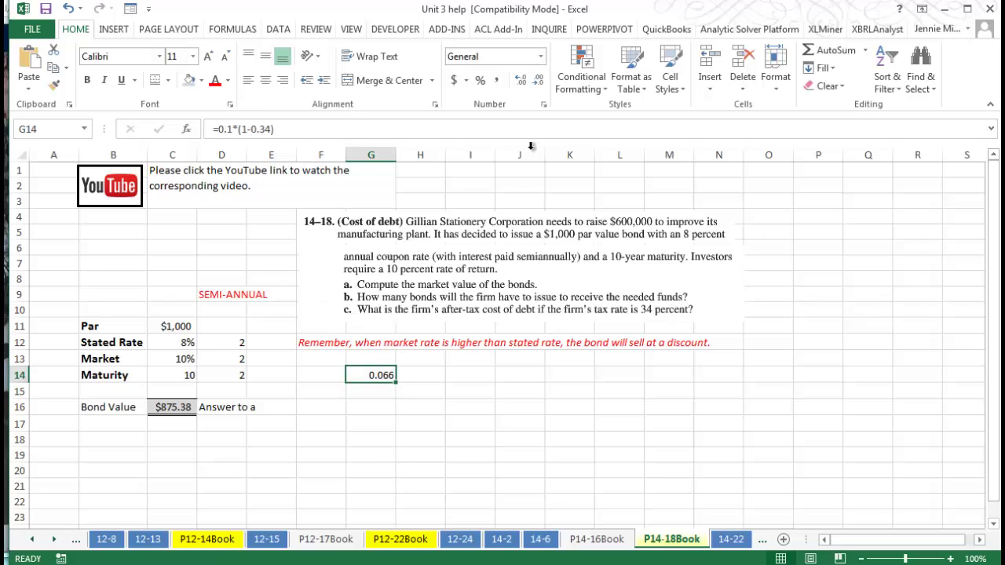
click(481, 82)
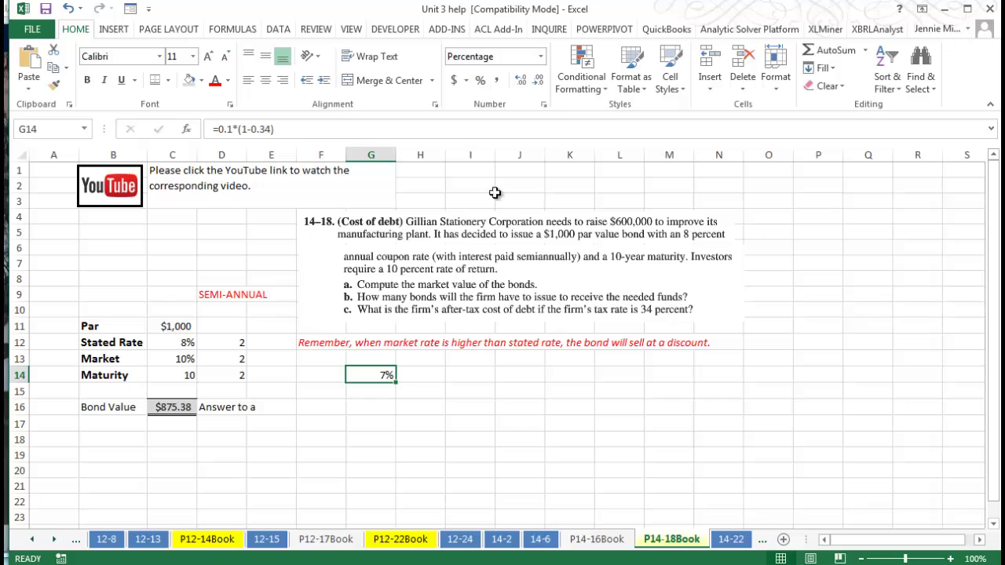
click(522, 81)
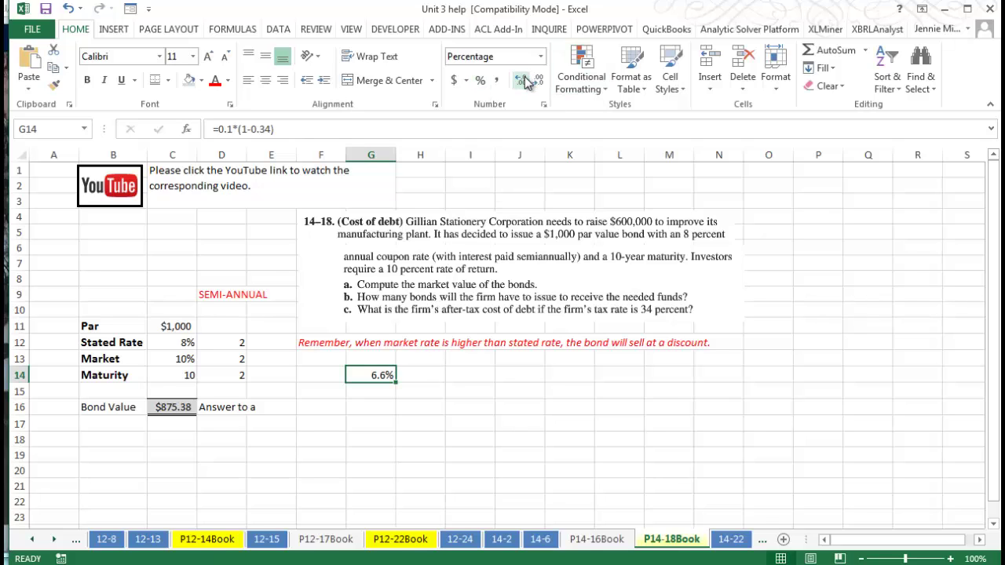
click(523, 81)
click(222, 293)
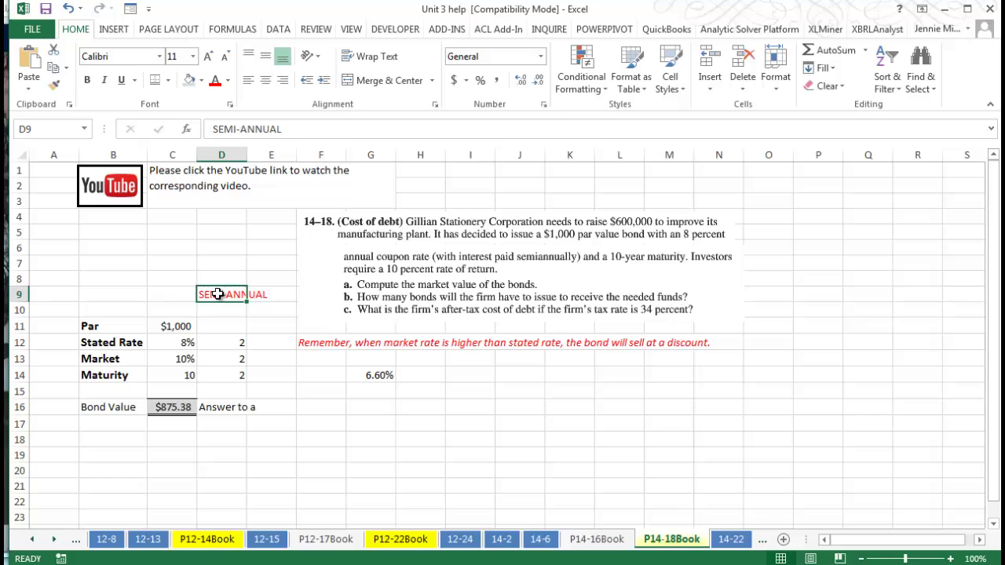